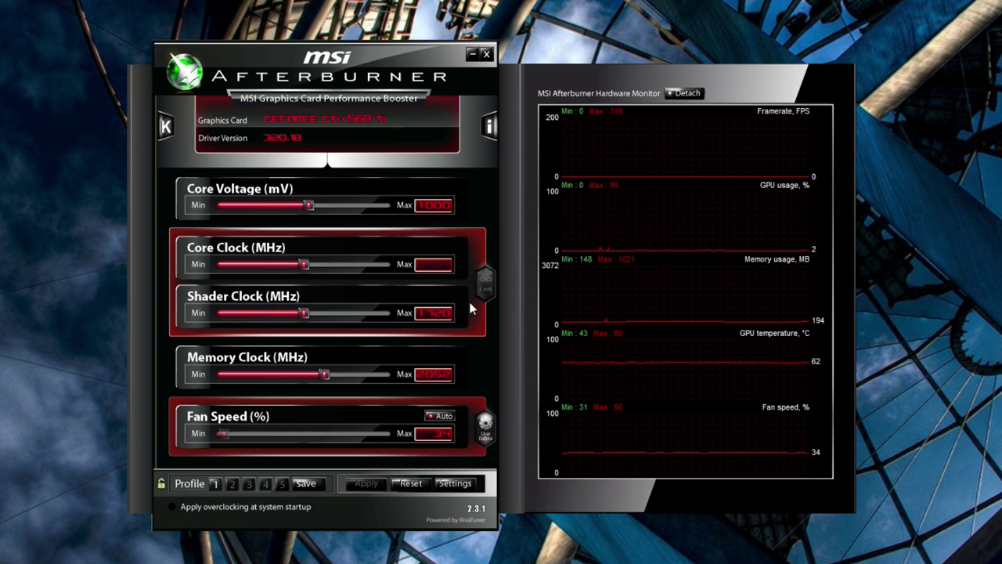
Step: Raise the core clock one step so the shader reads 1740 MHz, apply it and save to profile 1
key(Right)
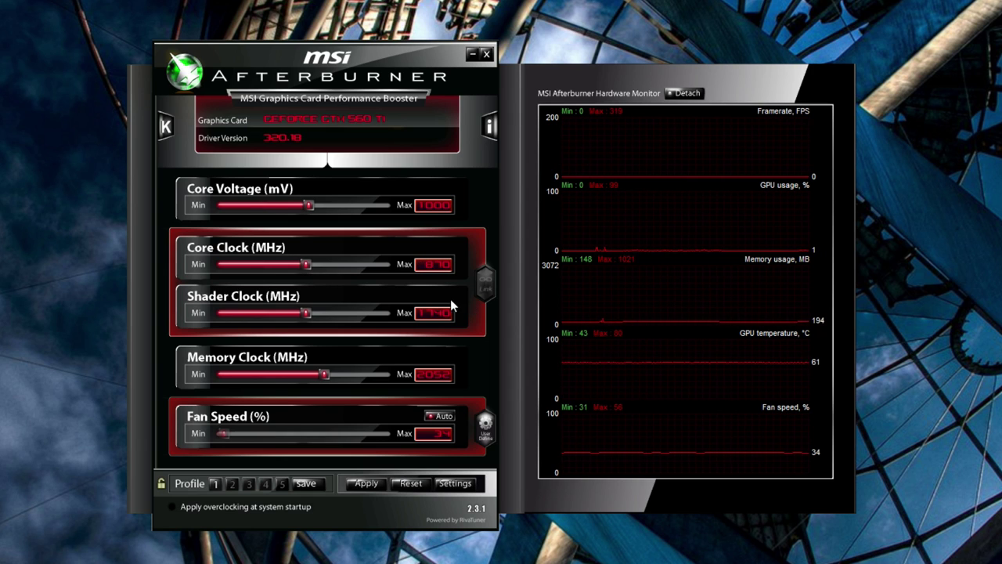
click(365, 484)
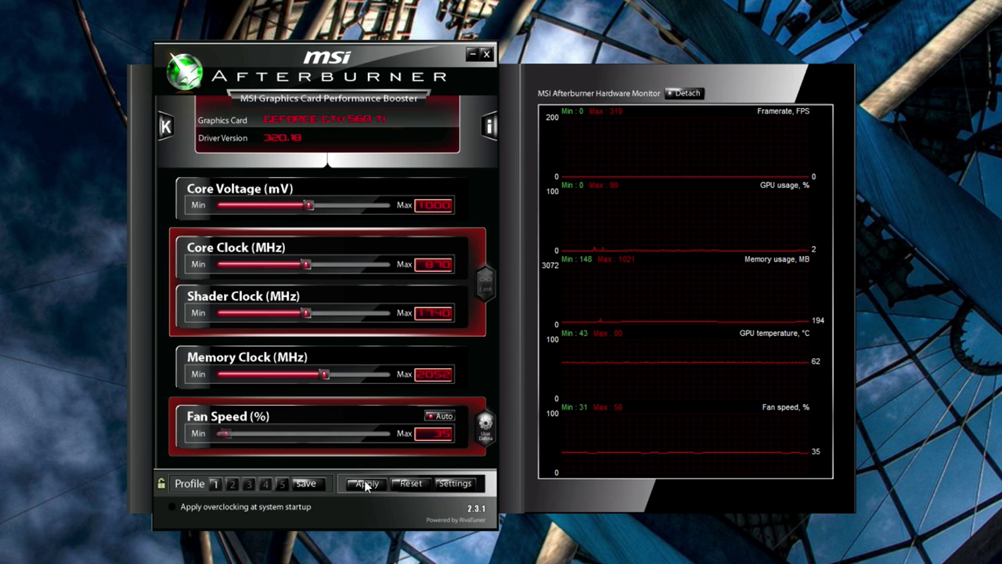
click(305, 484)
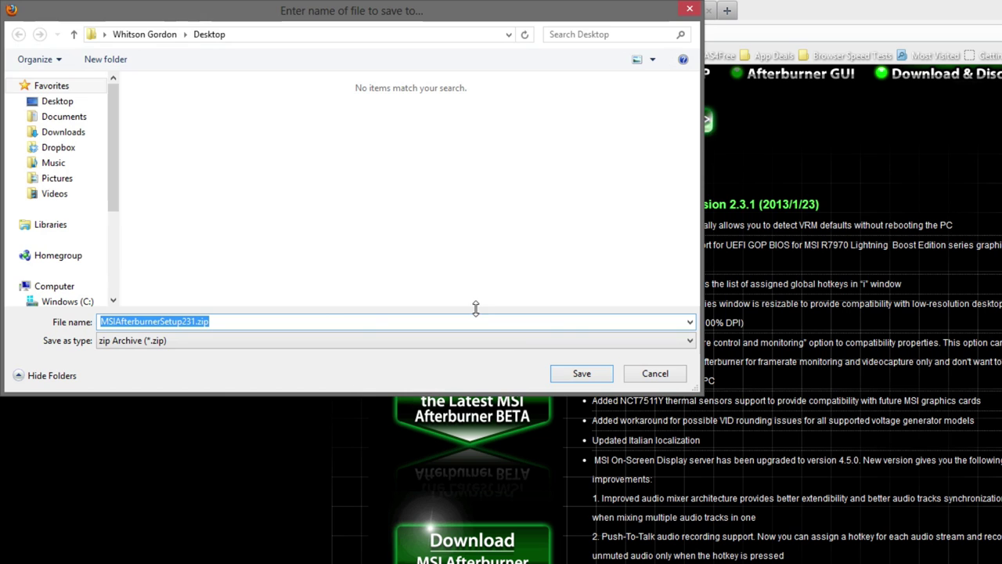
Step: Save the Afterburner setup zip to the desktop and get Heaven Basic from the techPowerUp mirror
click(575, 373)
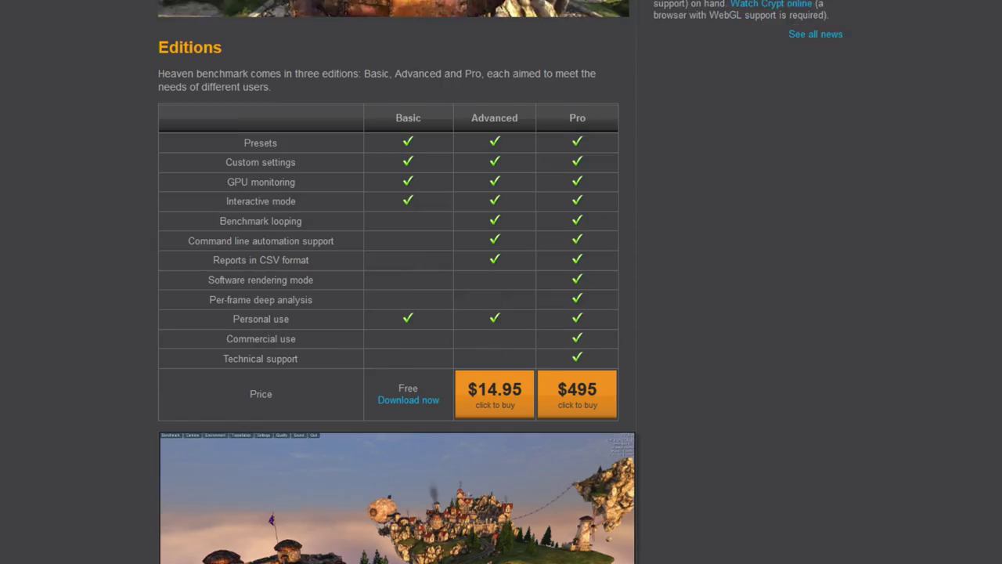
scroll(970, 336, down, 1)
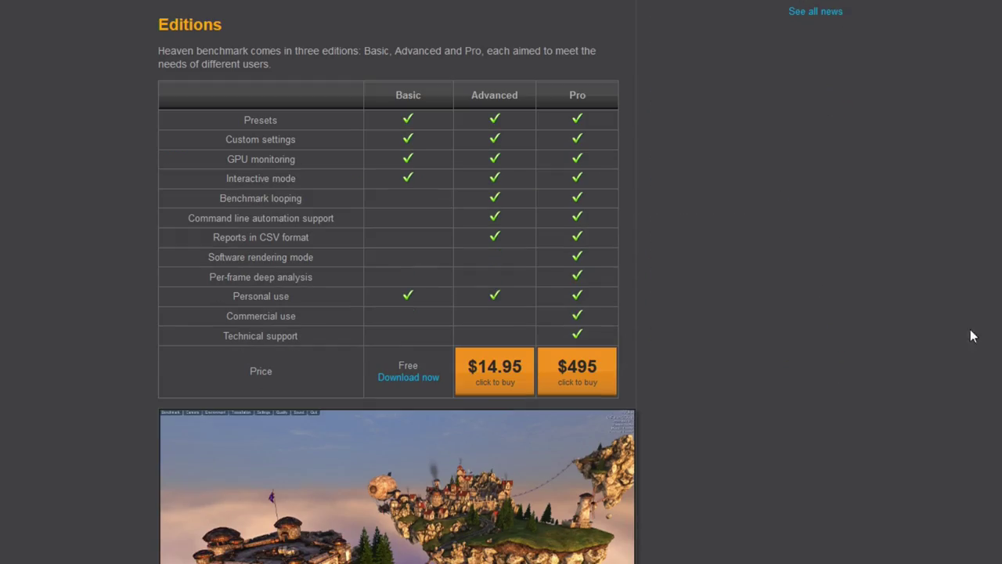
click(405, 379)
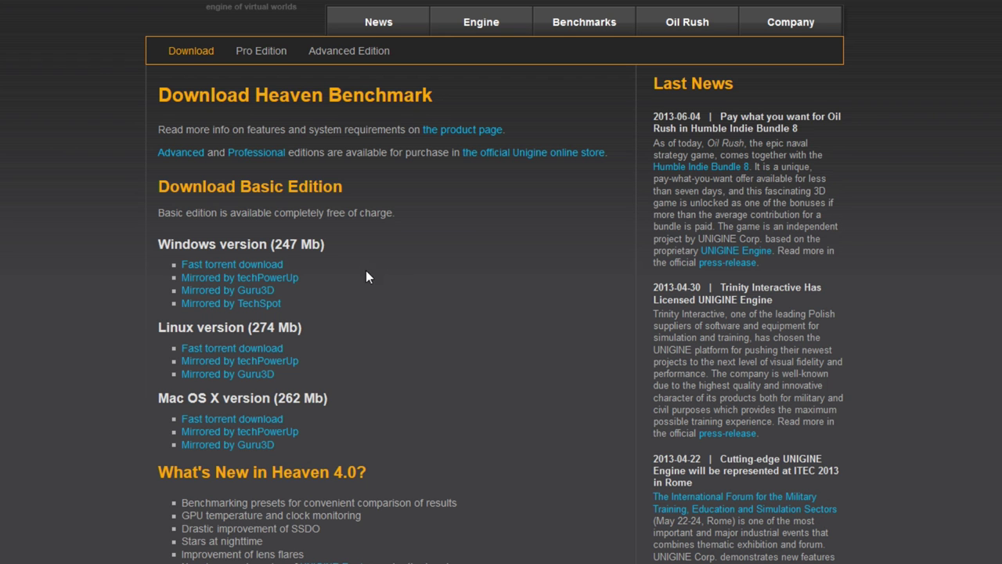
click(242, 280)
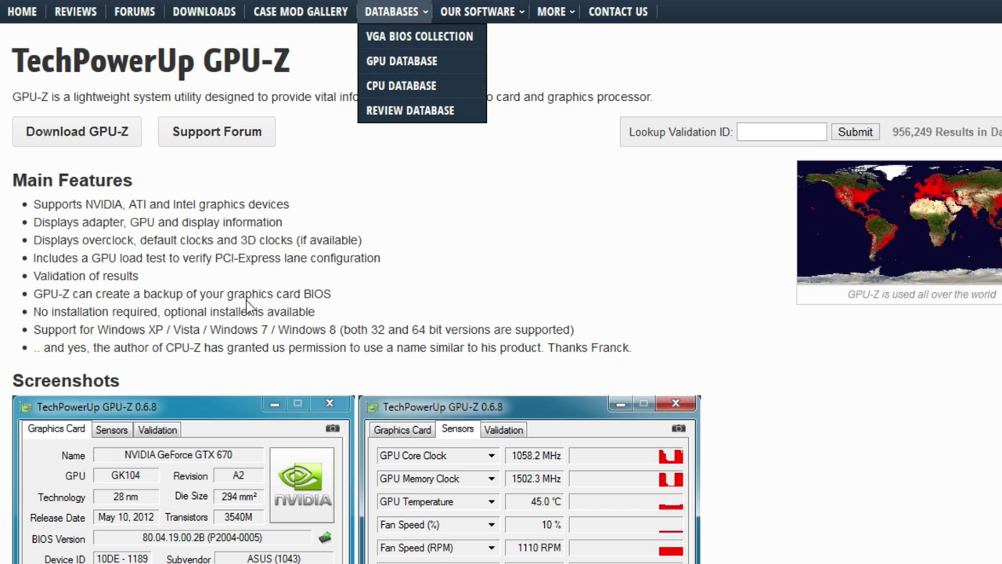
Step: Go to the TechPowerUp GPU-Z downloads and open the v0.7.1 download page
scroll(249, 305, down, 4)
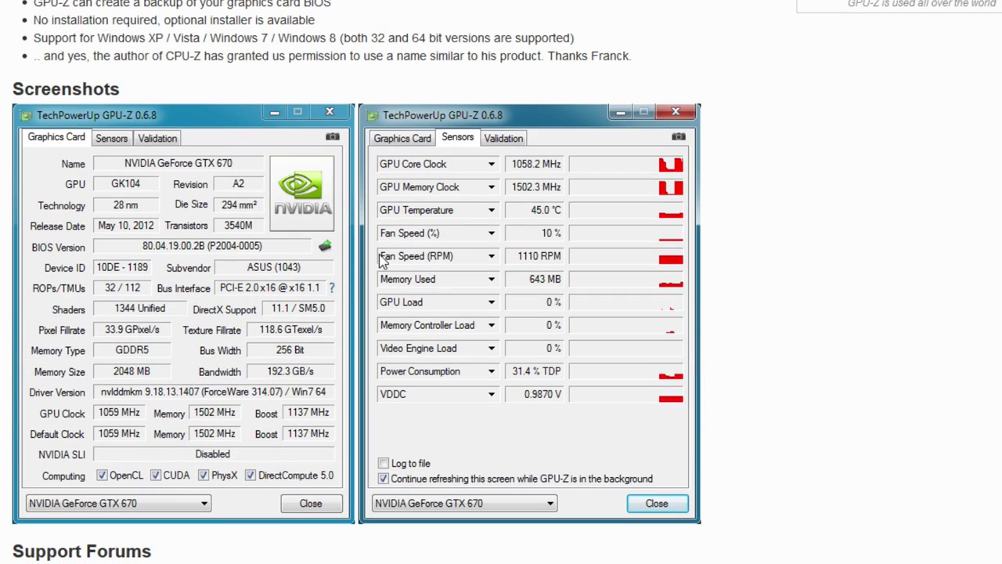
scroll(127, 403, up, 3)
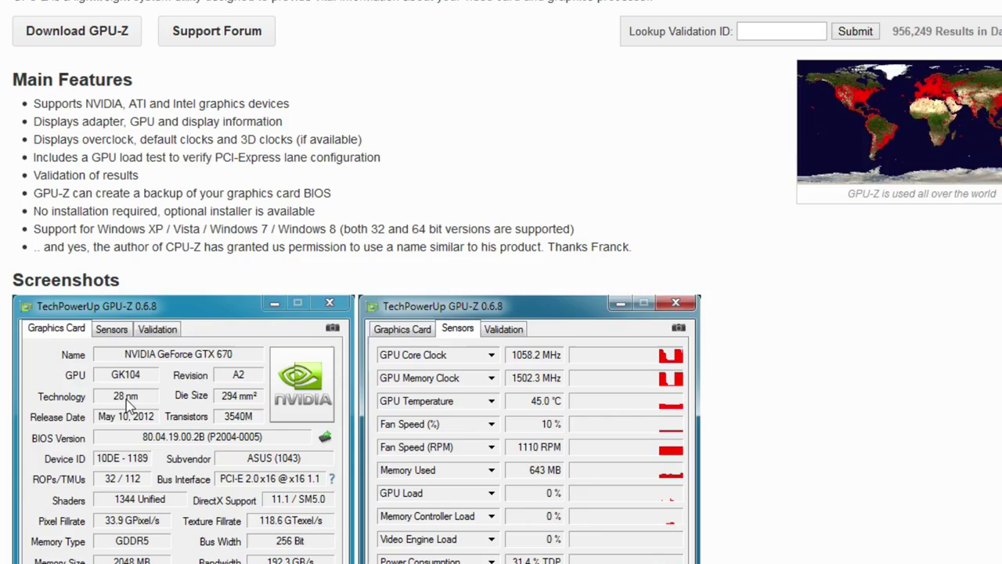
scroll(127, 404, up, 2)
click(82, 148)
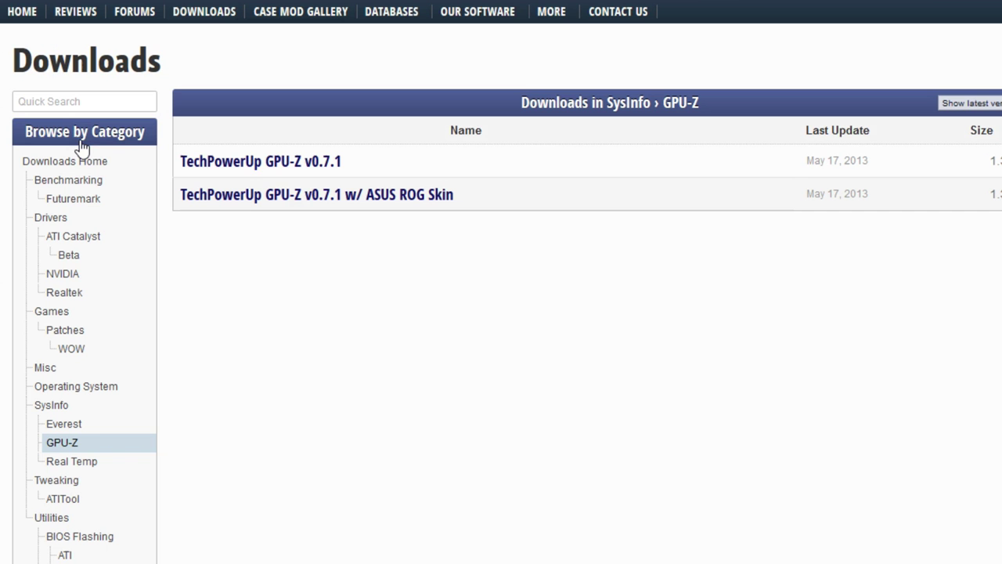
click(285, 164)
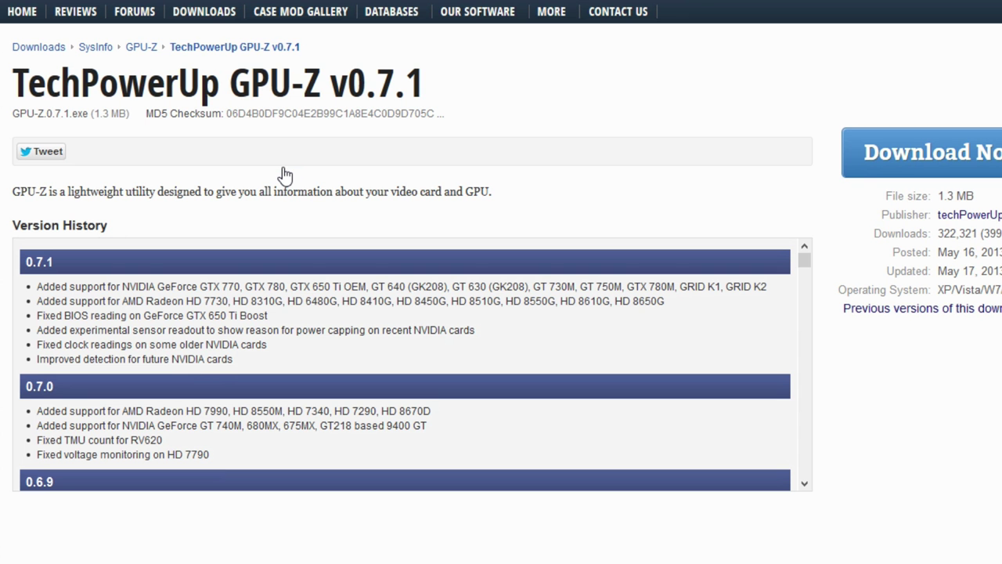
mouse_move(551, 11)
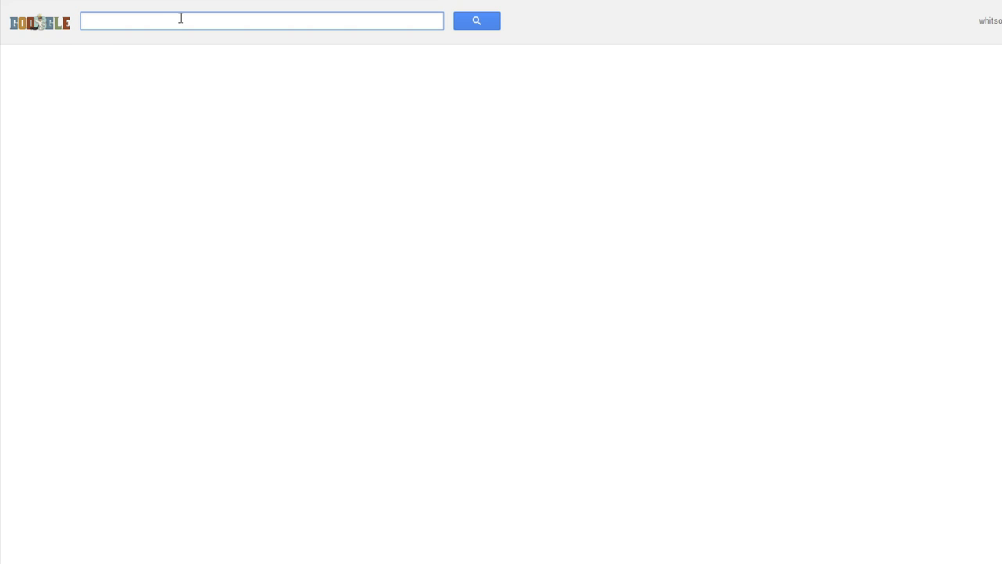
Step: Search Google for 'gtx 560 ti overclocks' and read through the GTX 560/560 Ti OC Club thread
text(gtx 560 )
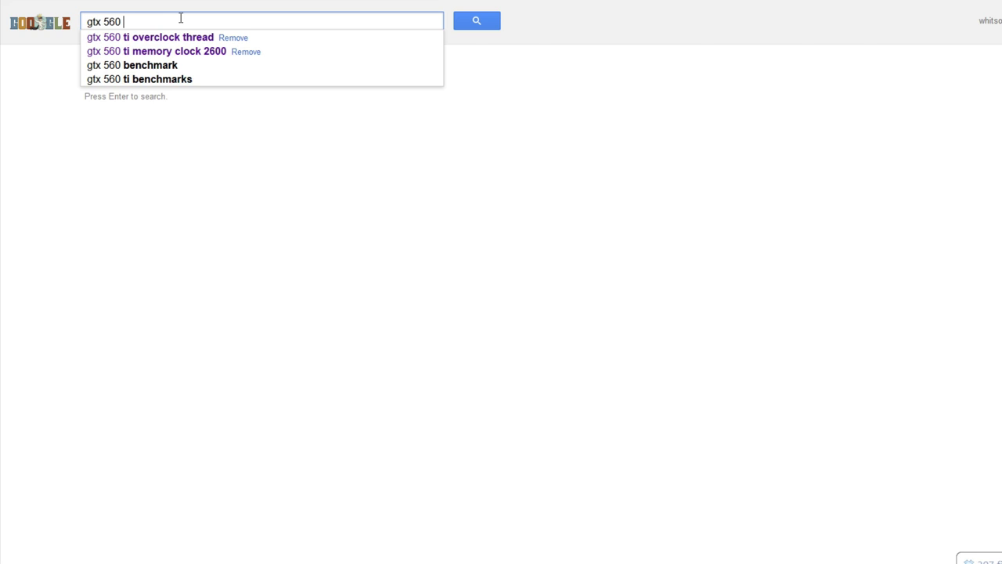
text(ti overclocks)
key(Return)
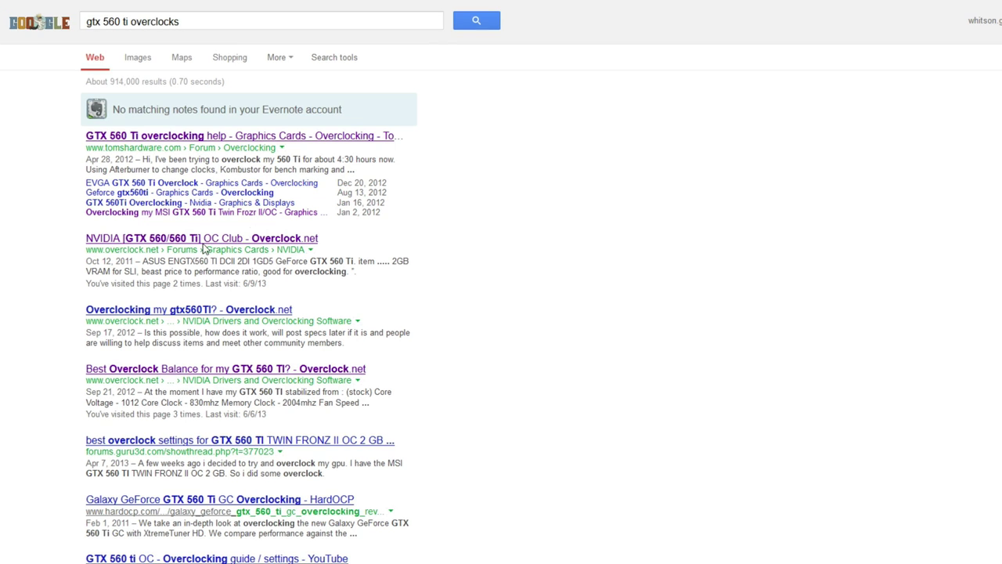
click(186, 244)
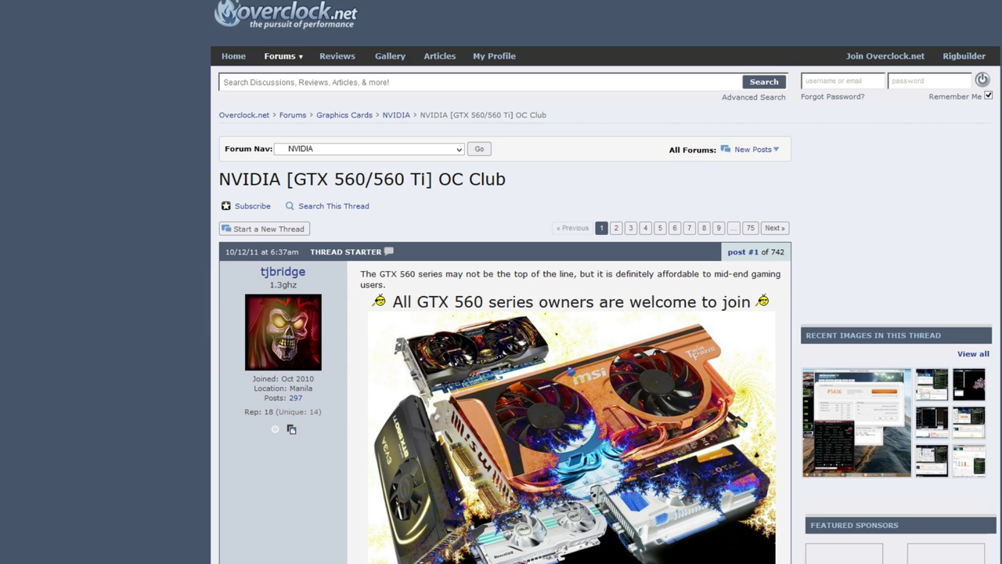
scroll(501, 313, down, 8)
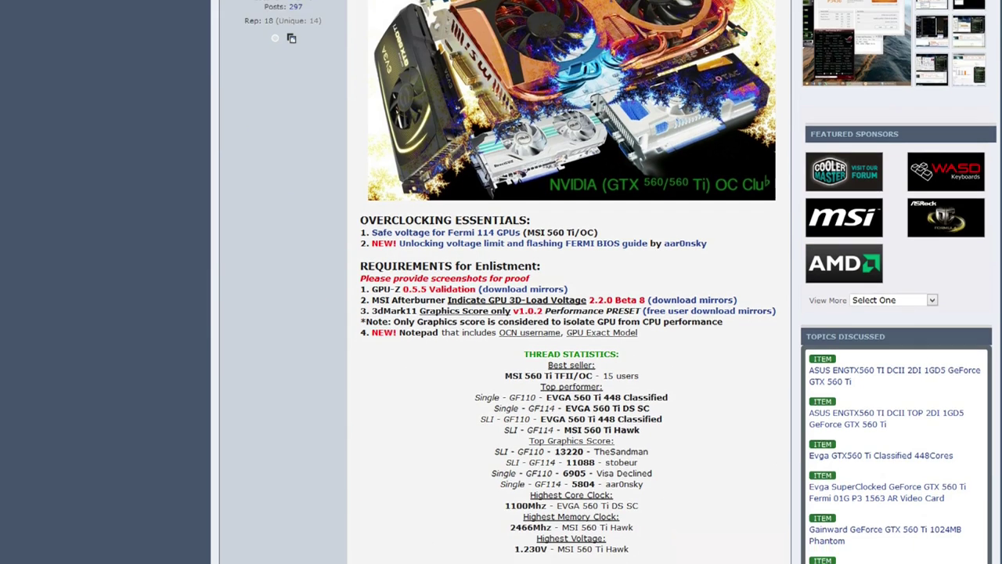
scroll(501, 314, down, 6)
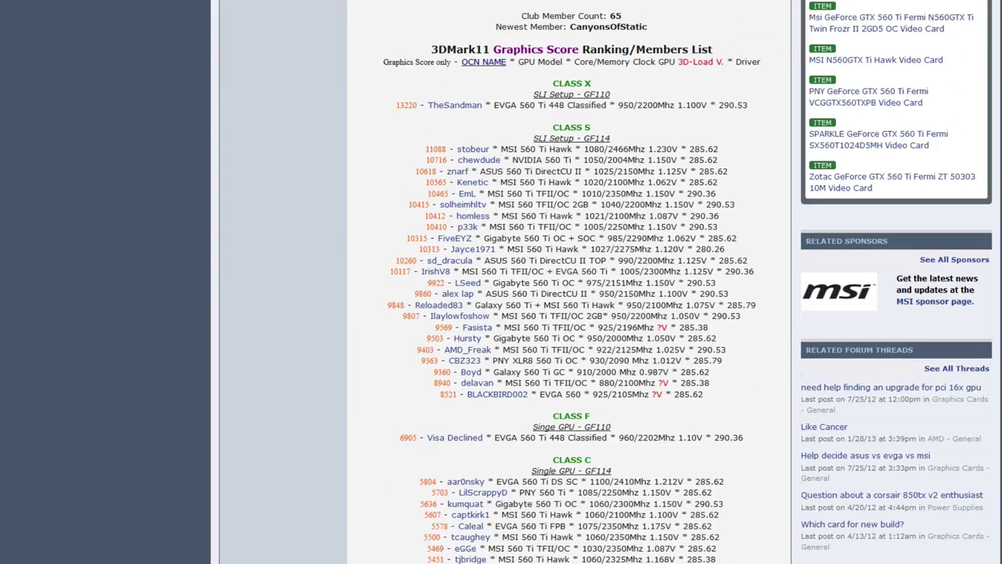
scroll(572, 313, down, 8)
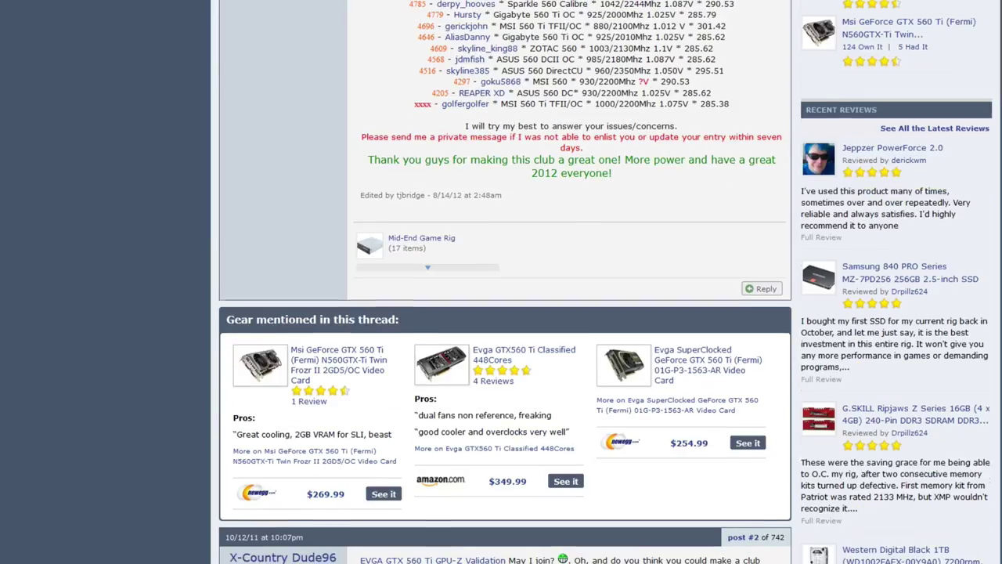
key(alt+Left)
Step: Search for 'gtx 560 ti safe voltage' and scroll through the Safe Voltage thread
double_click(167, 17)
text(safe )
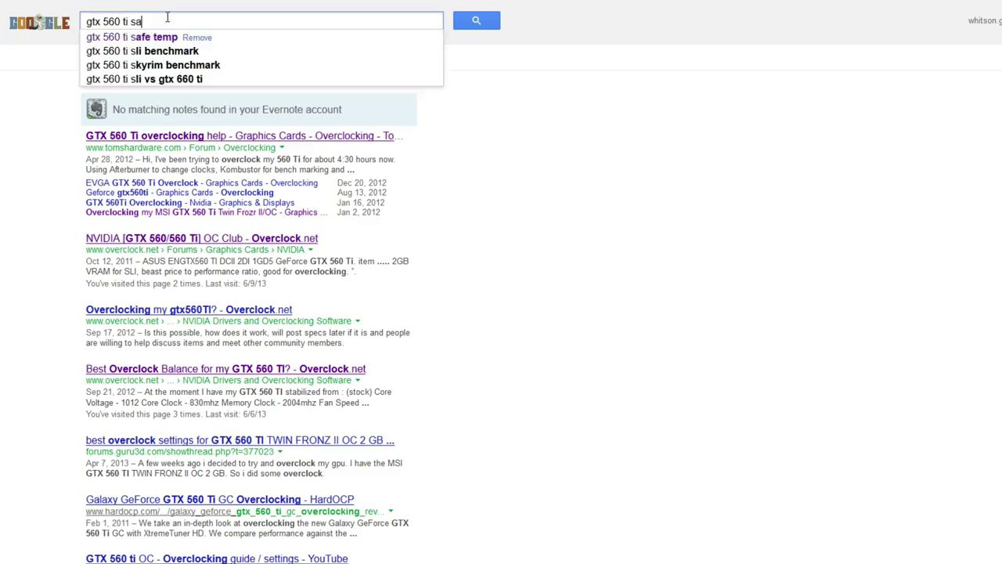
text(voltage)
key(Return)
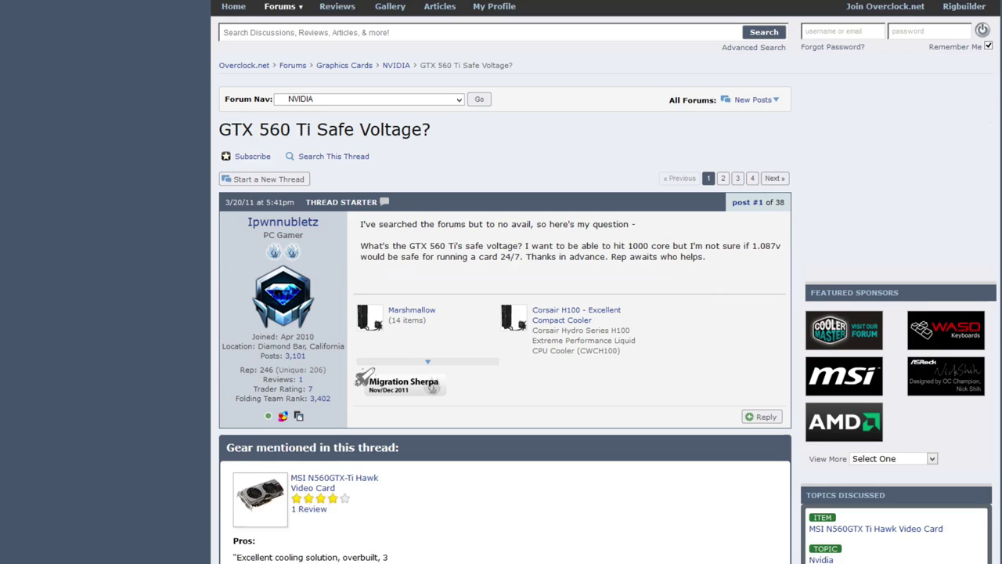
scroll(501, 281, down, 6)
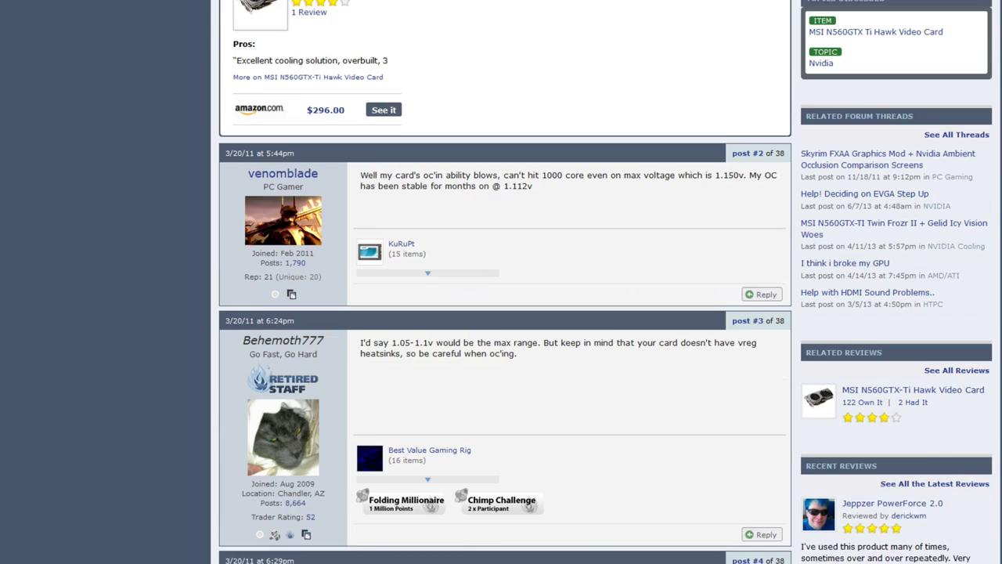
scroll(501, 282, down, 1)
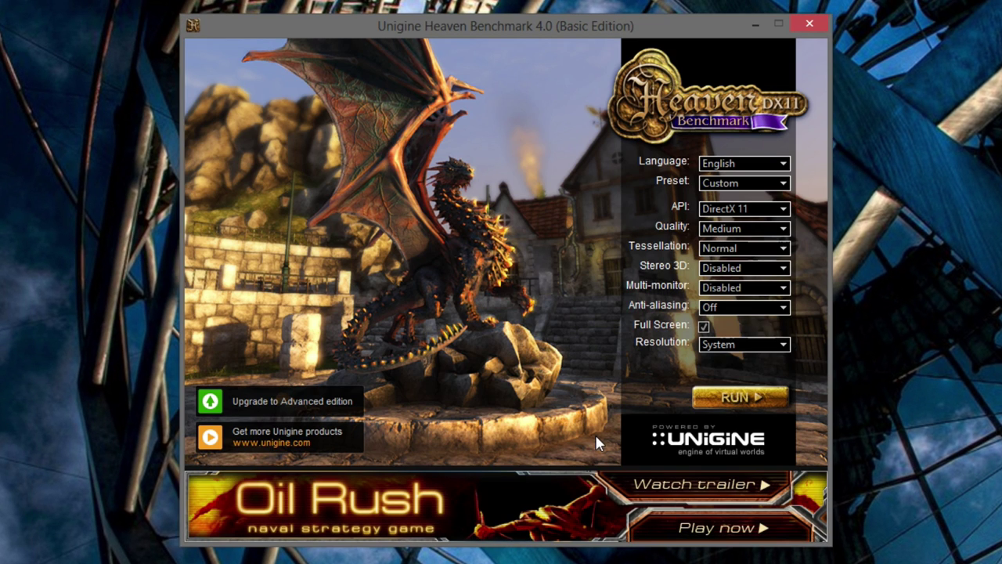
Step: Set Heaven to Ultra quality, Extreme tessellation and x8 anti-aliasing
click(737, 229)
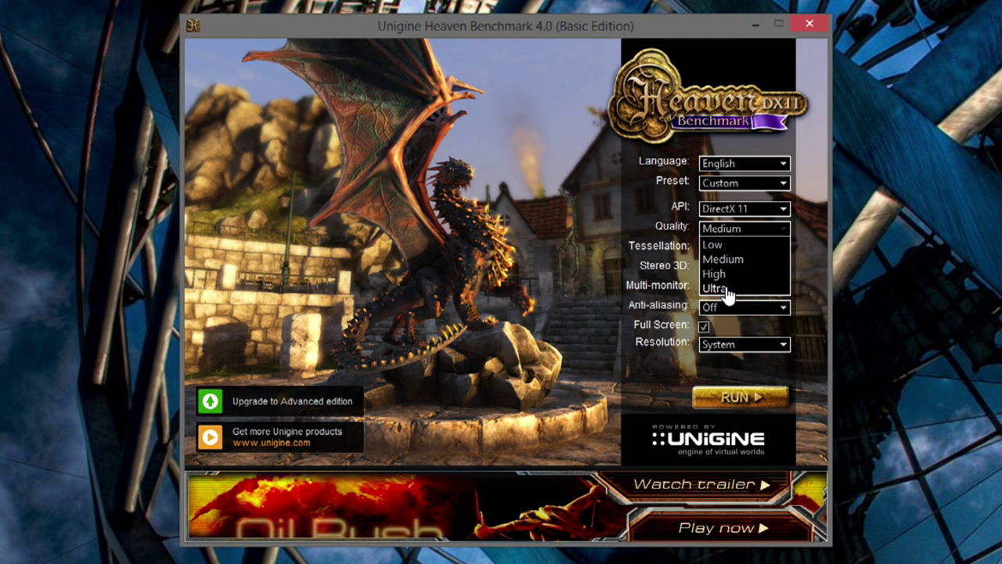
click(724, 287)
click(756, 250)
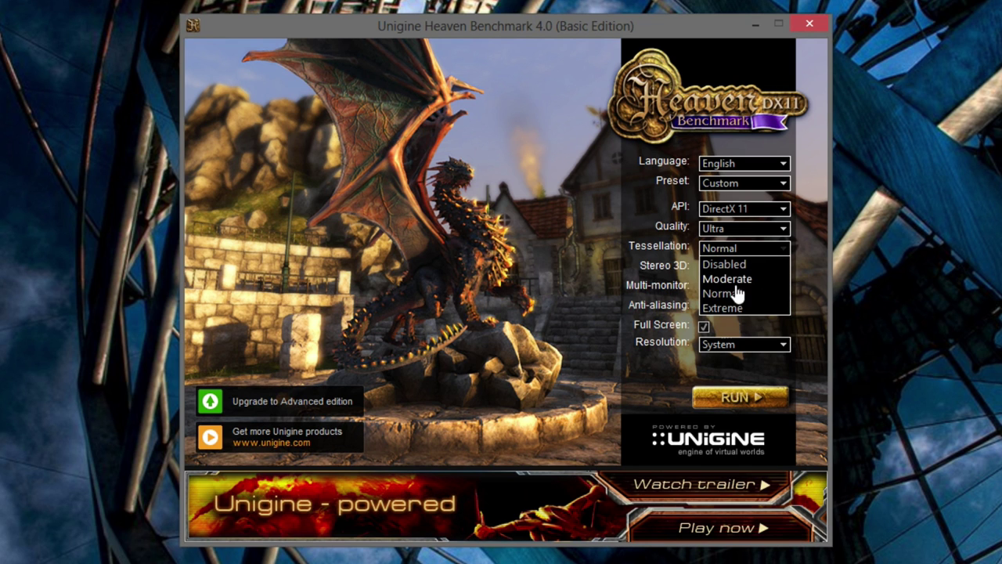
click(729, 309)
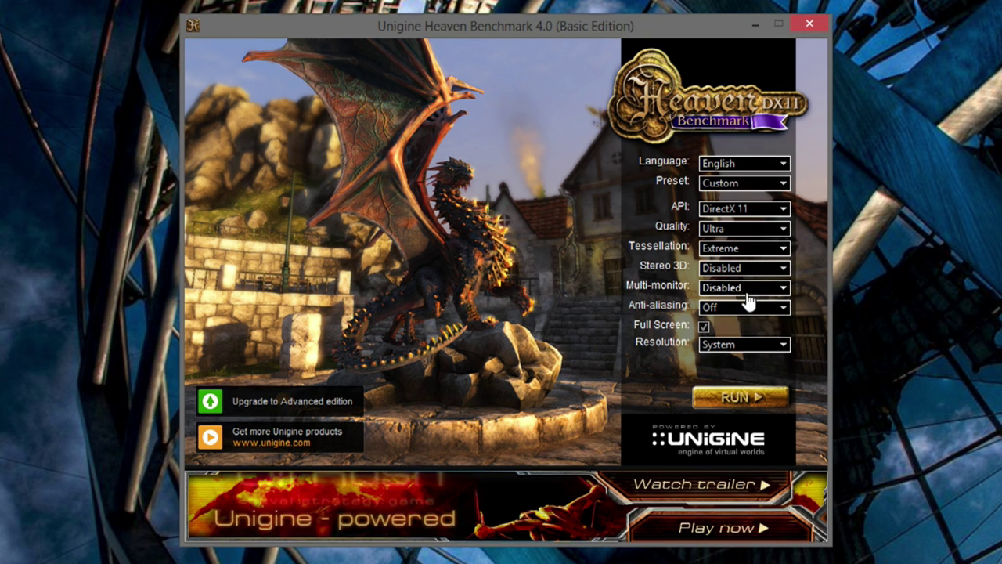
click(751, 307)
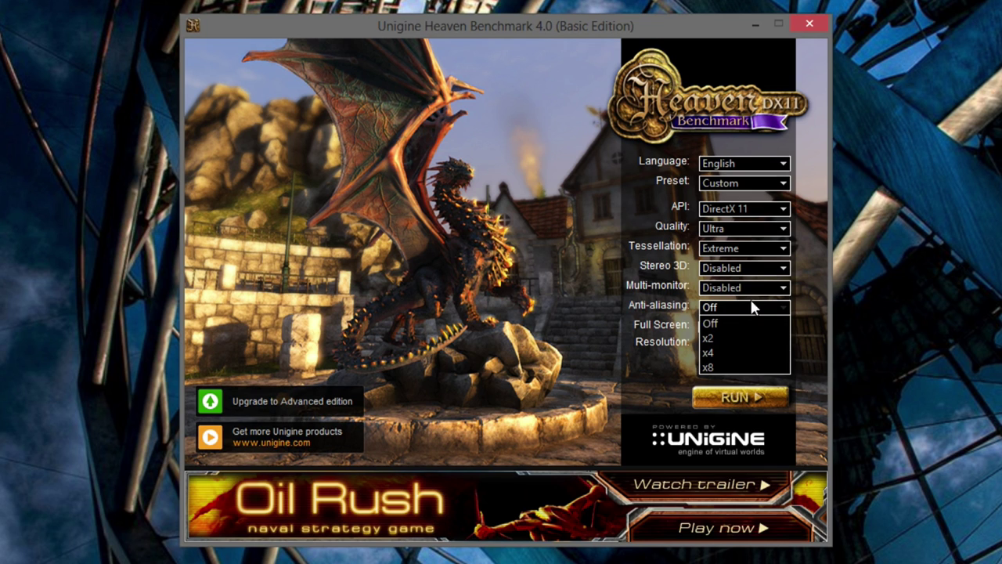
click(722, 367)
Step: Keep the resolution at System and start the benchmark run
click(764, 350)
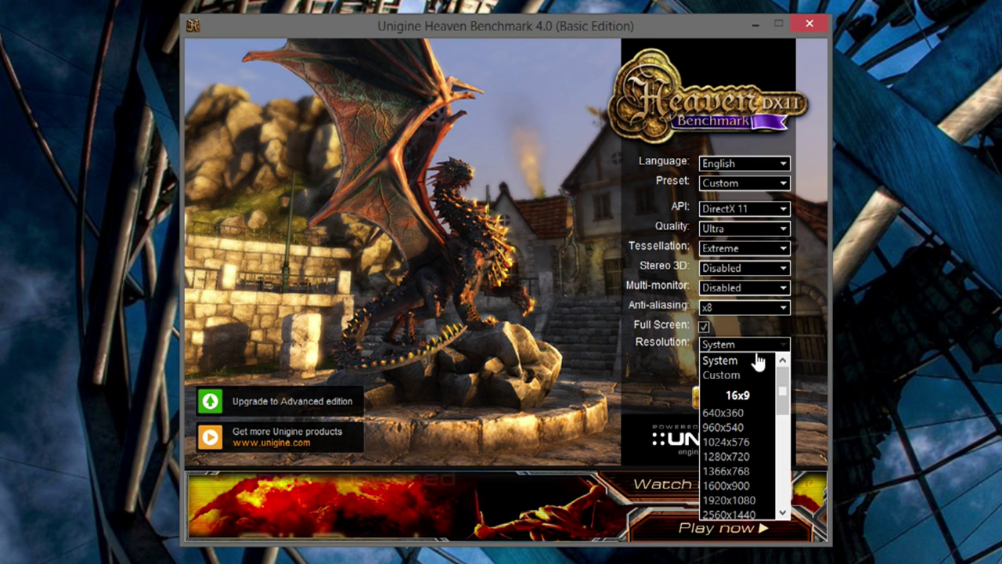
click(729, 362)
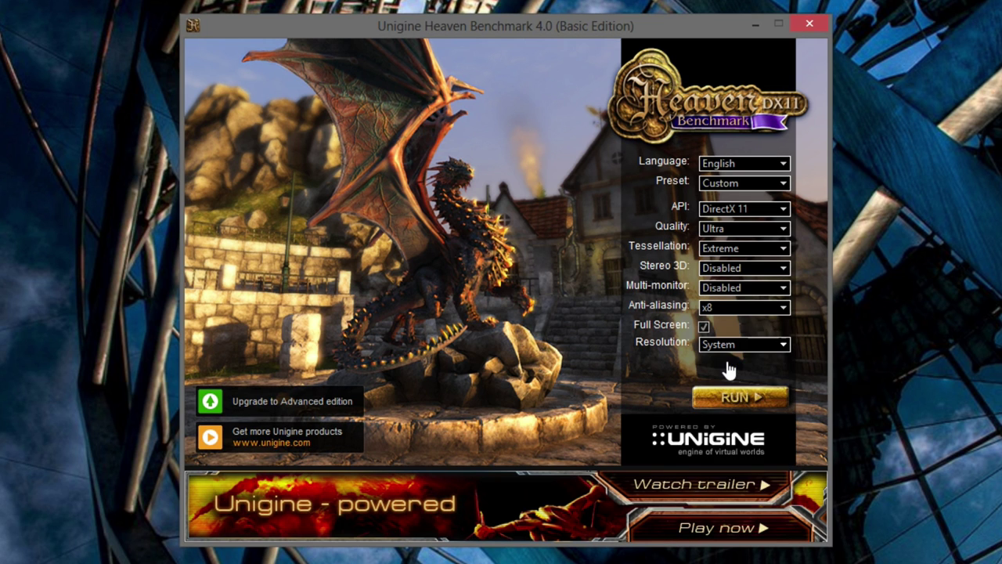
click(740, 397)
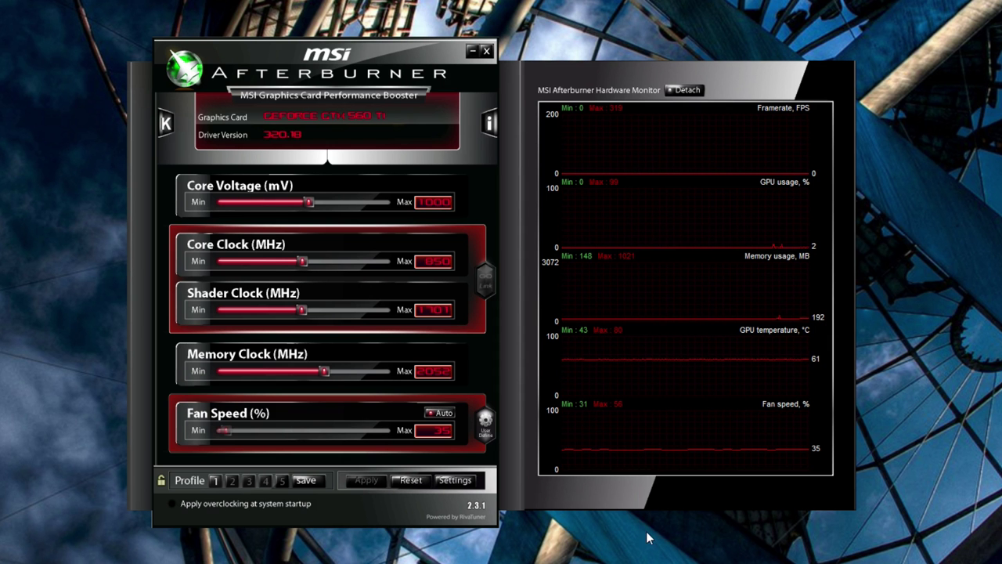
Step: Set the core clock to 860 MHz (shader 1720 MHz), apply it and save to a profile
click(435, 264)
text(860)
key(Return)
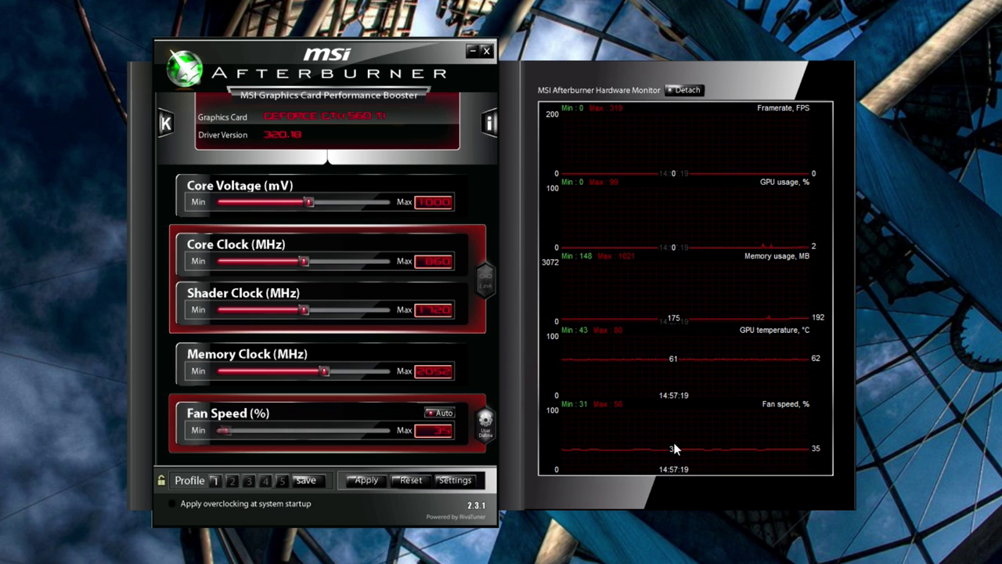
click(366, 482)
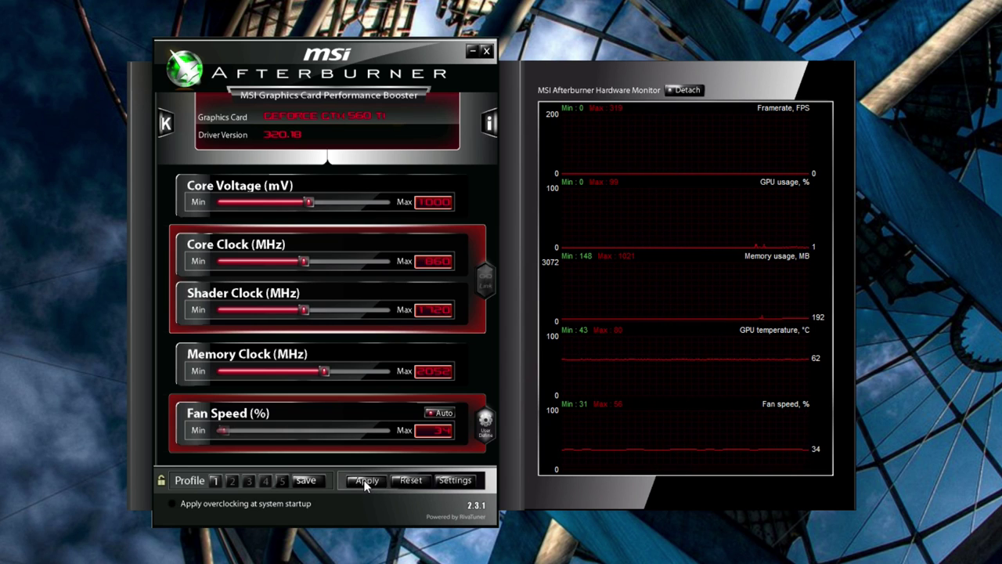
click(306, 481)
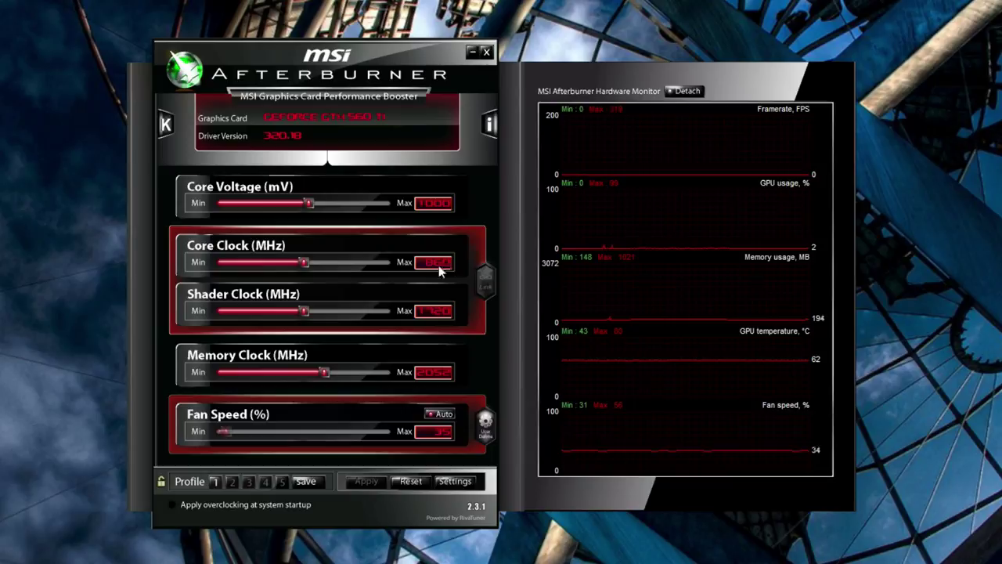
Step: Set the core clock to 870 MHz, apply the overclock and save it to a profile
click(439, 265)
text(870)
key(Return)
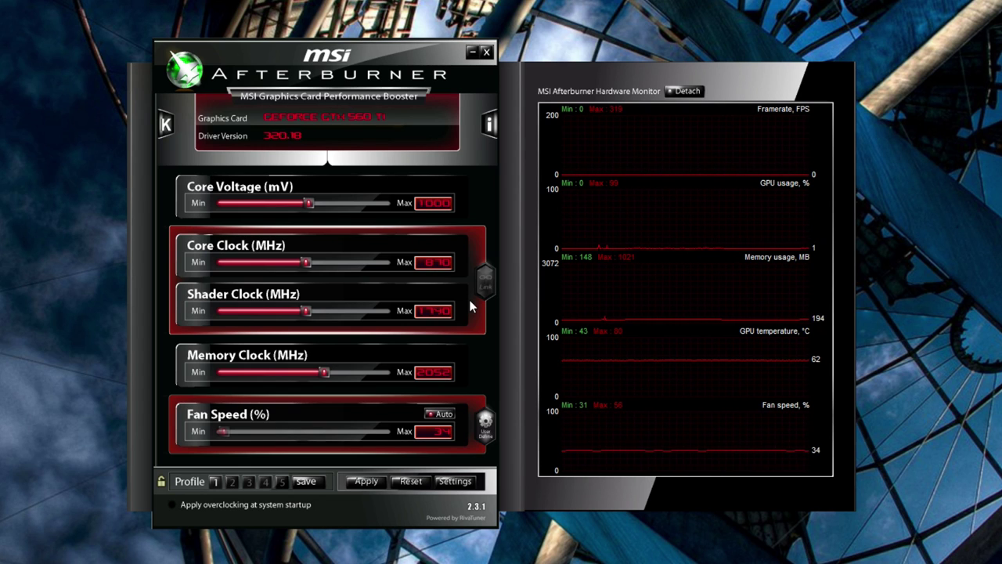
click(366, 481)
click(306, 480)
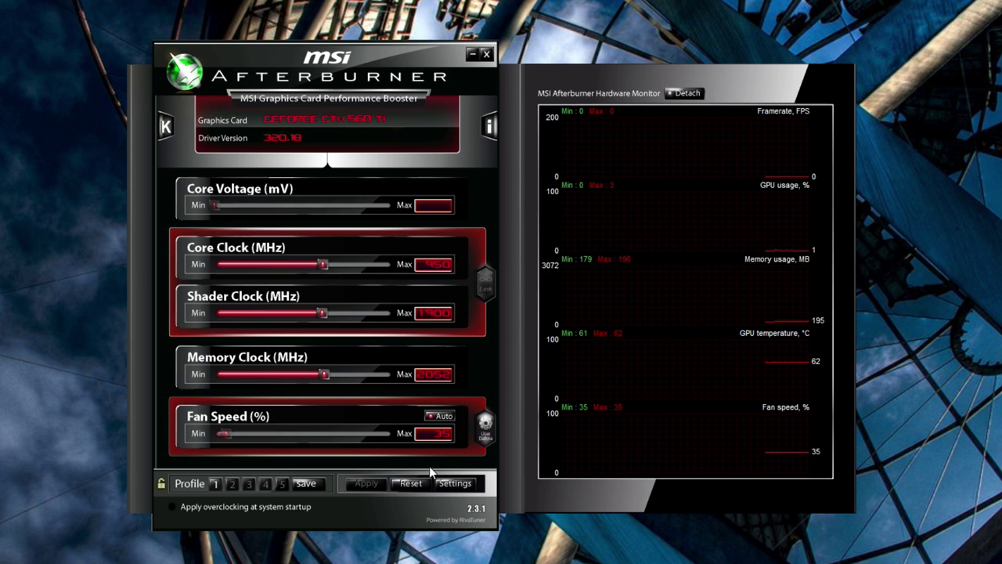
Step: Enable Unlock voltage control in Afterburner's settings and restart the program to apply it
click(460, 487)
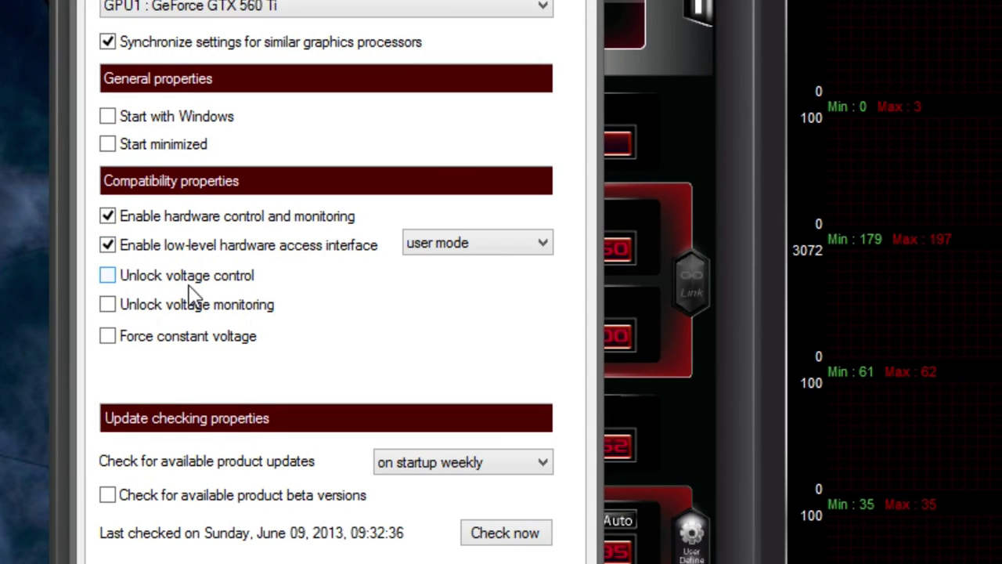
click(109, 277)
click(298, 563)
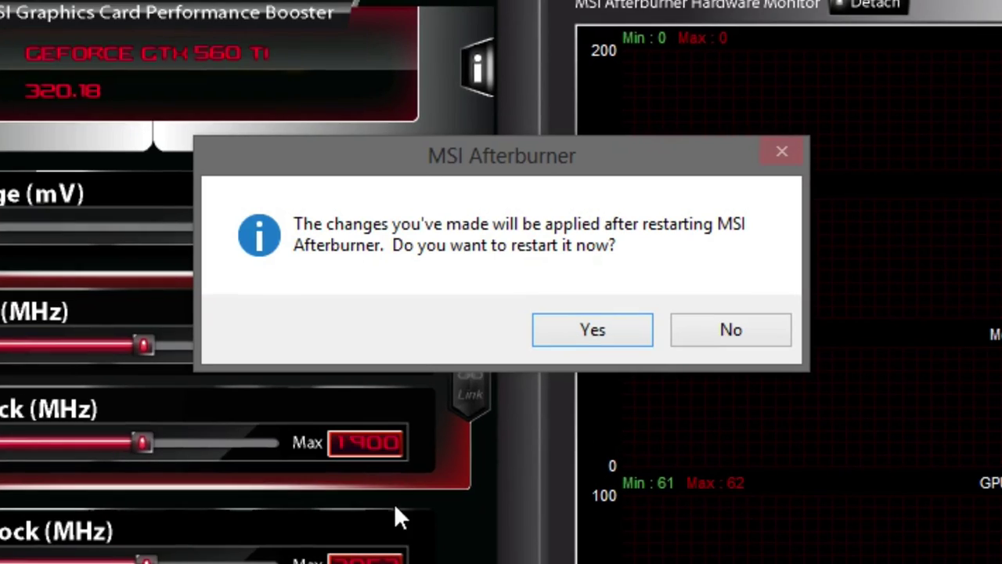
click(621, 342)
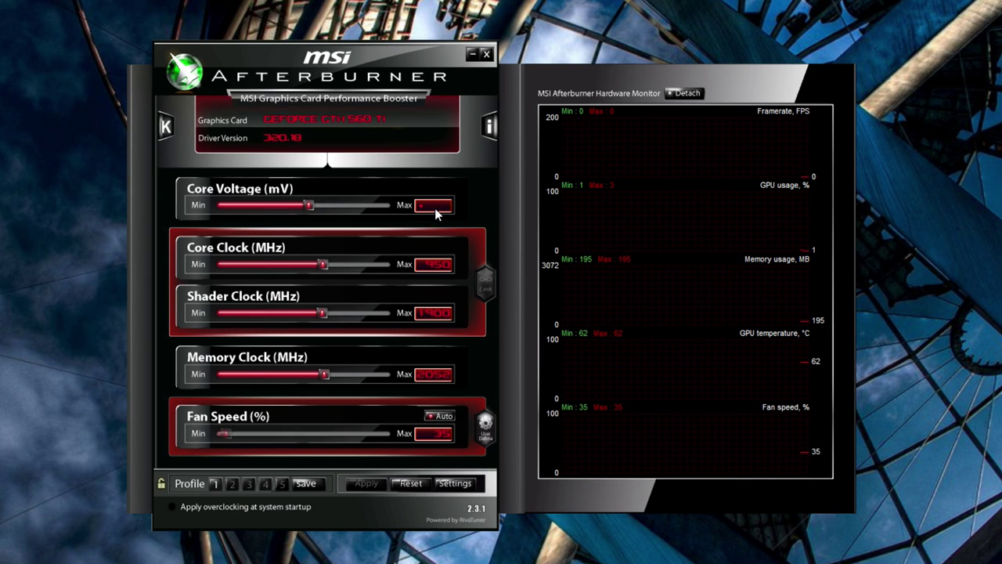
Step: Raise the core voltage to 1010 mV and save it to profile 1
scroll(436, 213, up, 1)
click(305, 483)
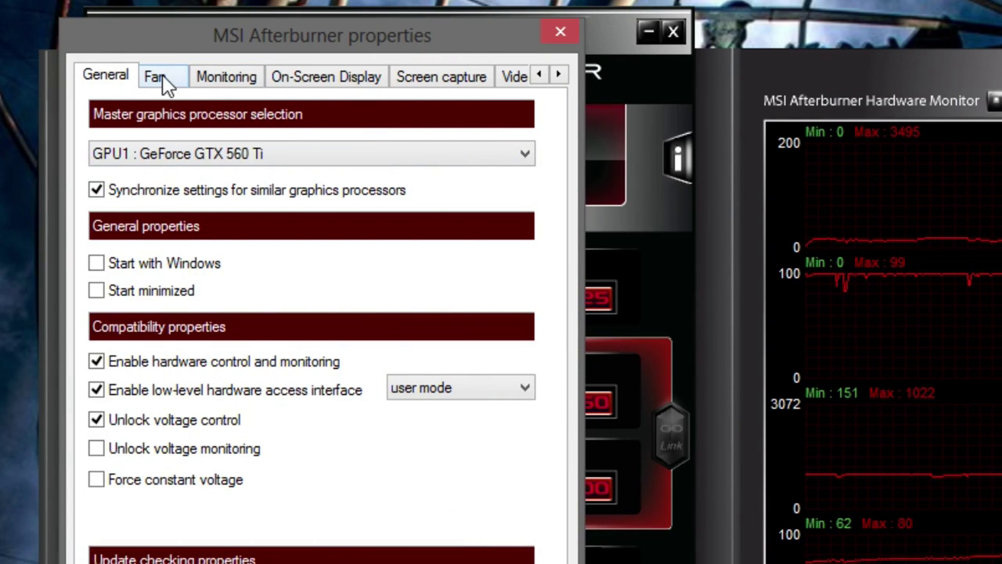
Step: Enable user-defined automatic fan control and raise curve points to about 64% and 38%
click(156, 77)
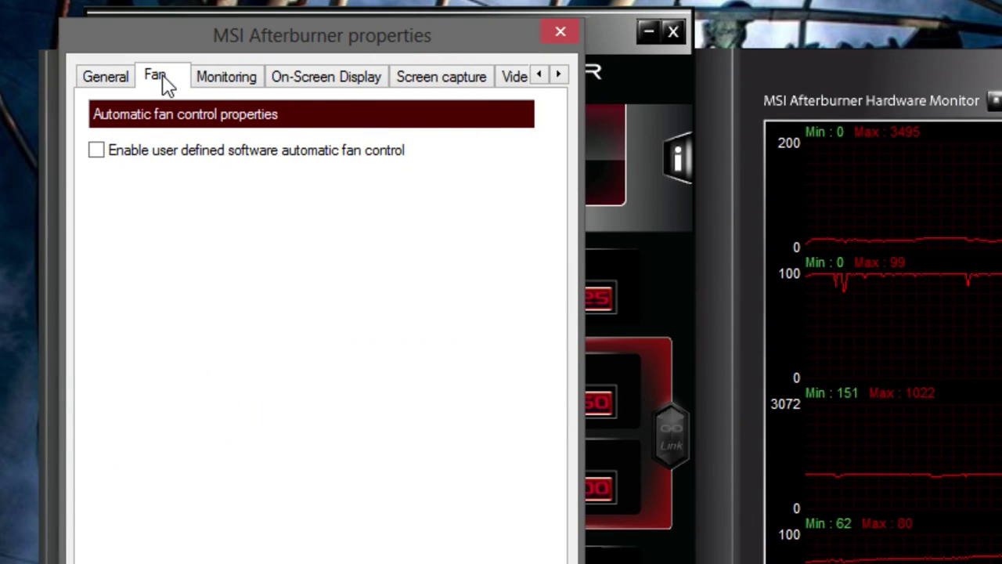
click(95, 150)
drag(421, 383, 451, 351)
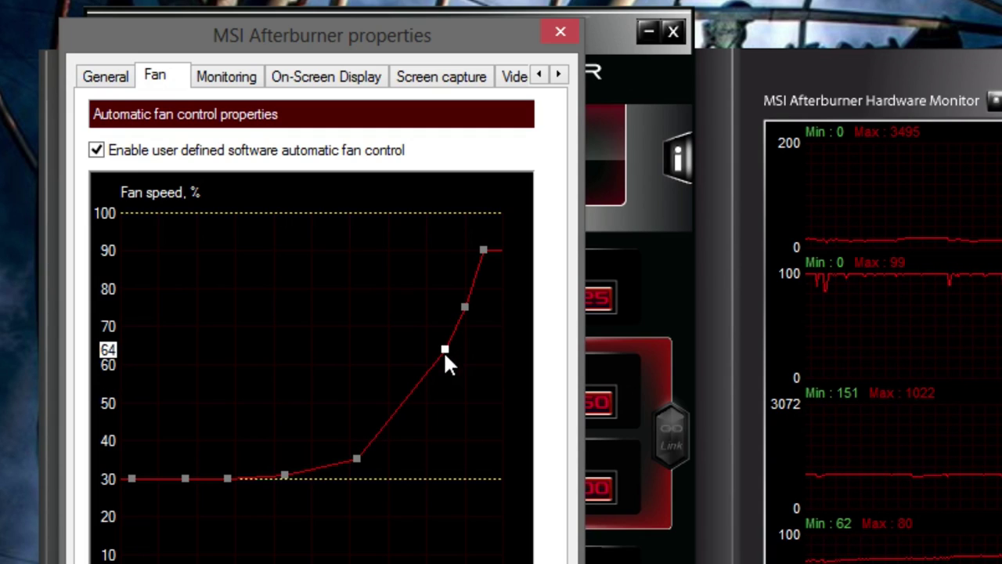
drag(359, 451, 379, 437)
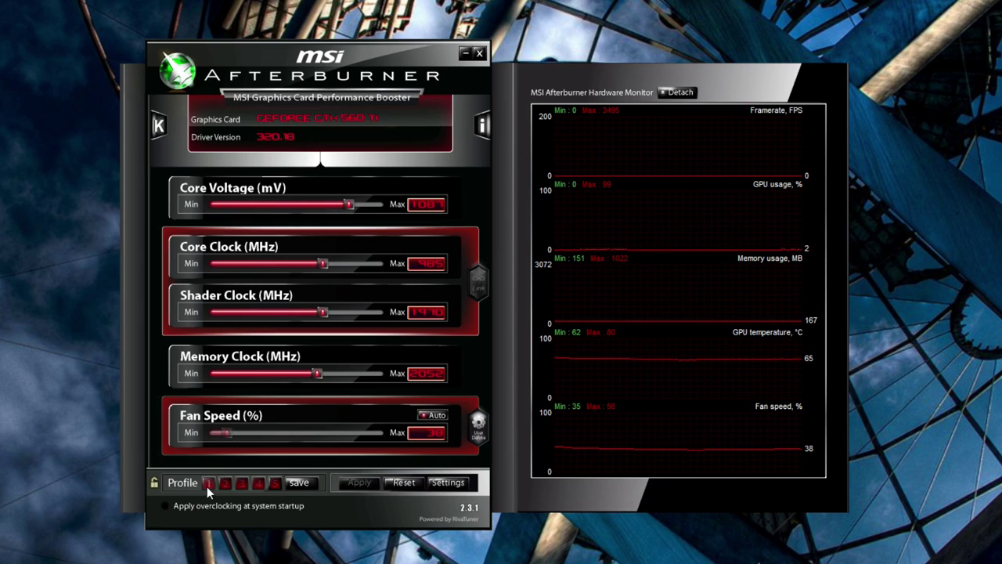
Step: Load profile 1 and set the memory clock to 2100 MHz
click(206, 484)
click(425, 374)
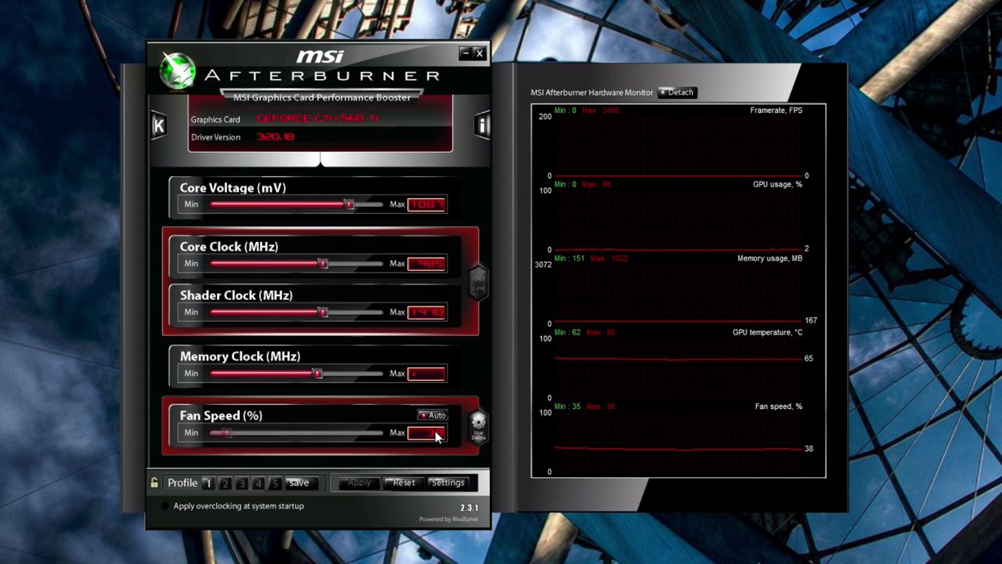
text(2100)
key(Return)
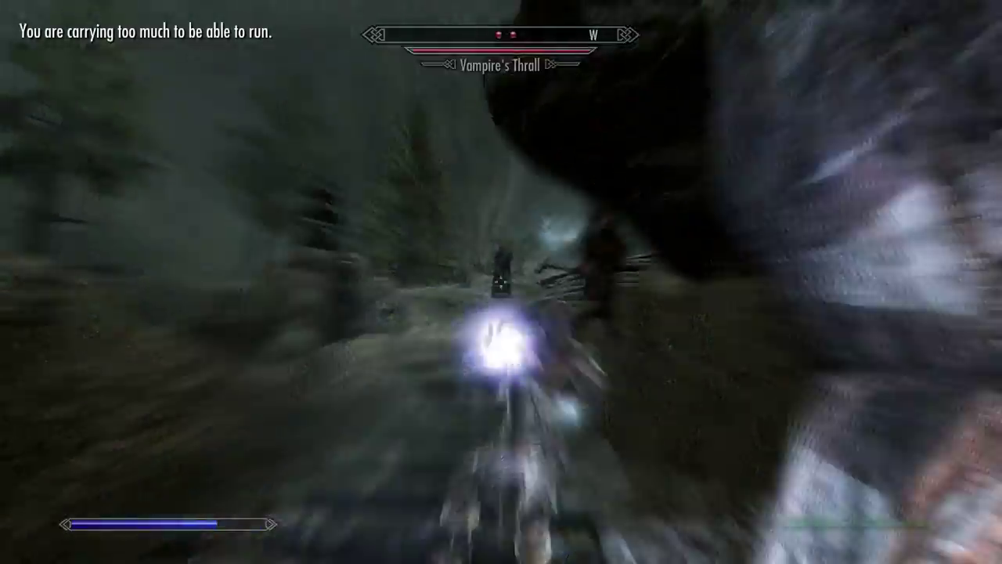
Step: Fight the Vampire's Thrall, Master Vampire and Blooded Vampire with lightning blasts and sword strikes
click(502, 282)
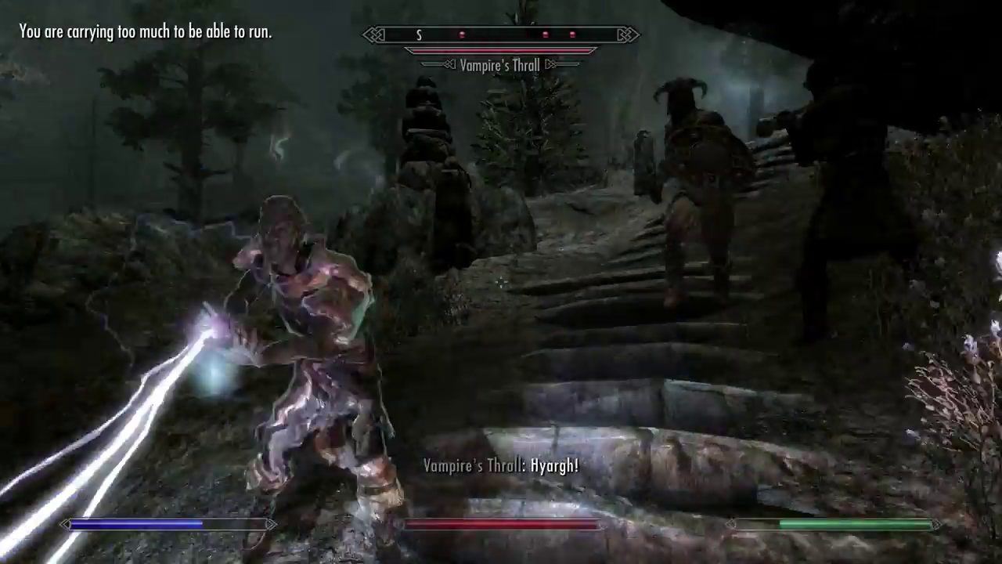
right_click(502, 282)
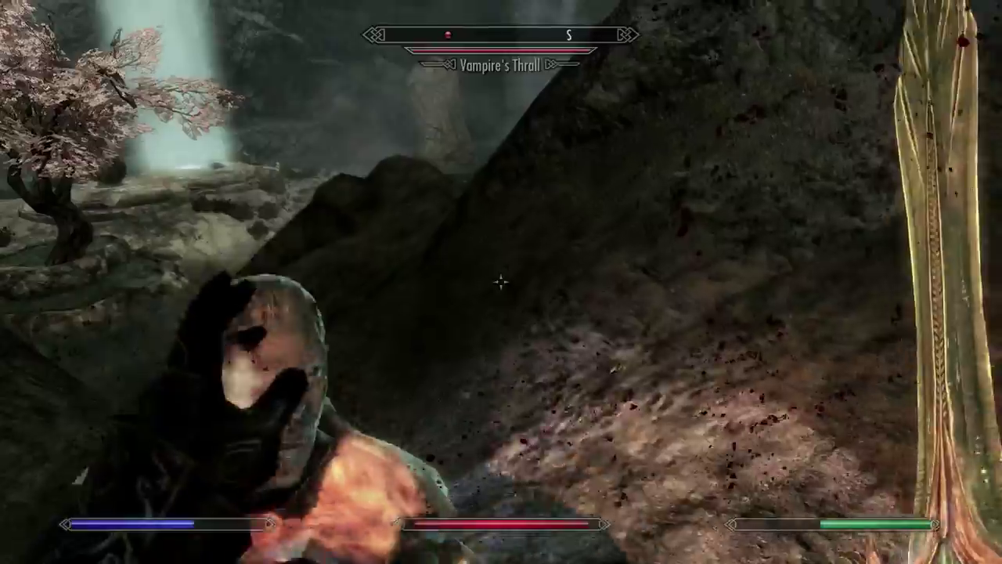
right_click(501, 282)
click(501, 282)
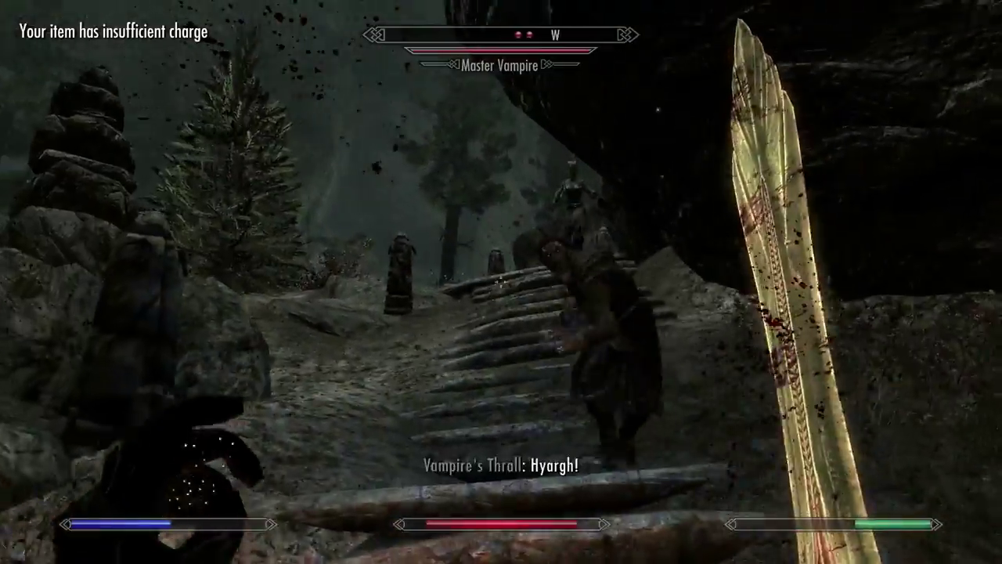
right_click(501, 282)
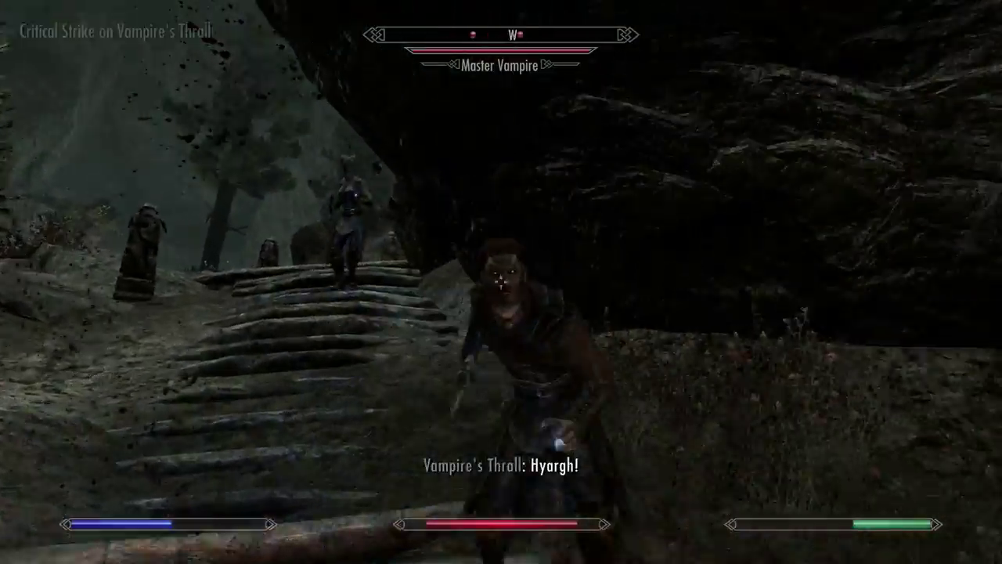
right_click(501, 282)
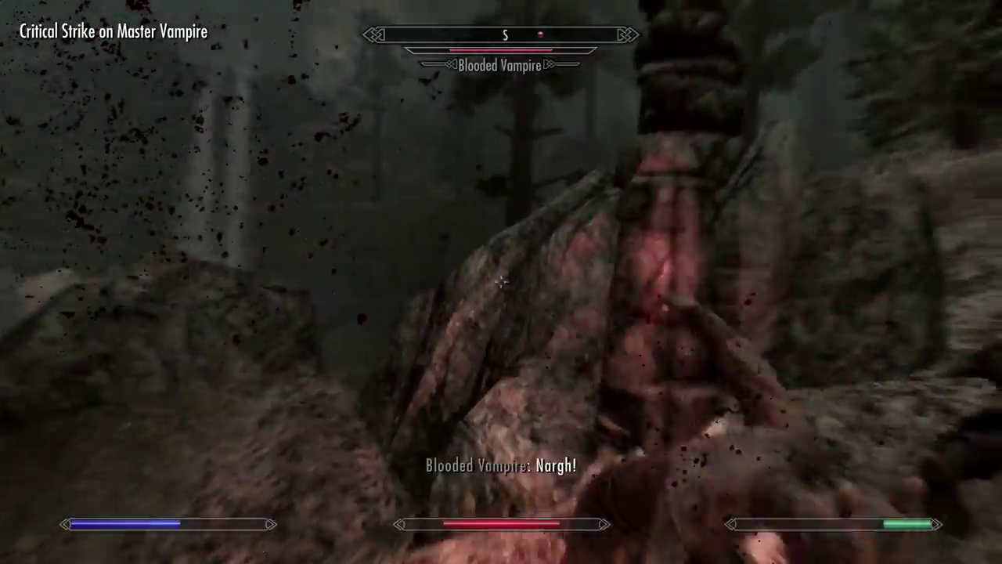
right_click(502, 282)
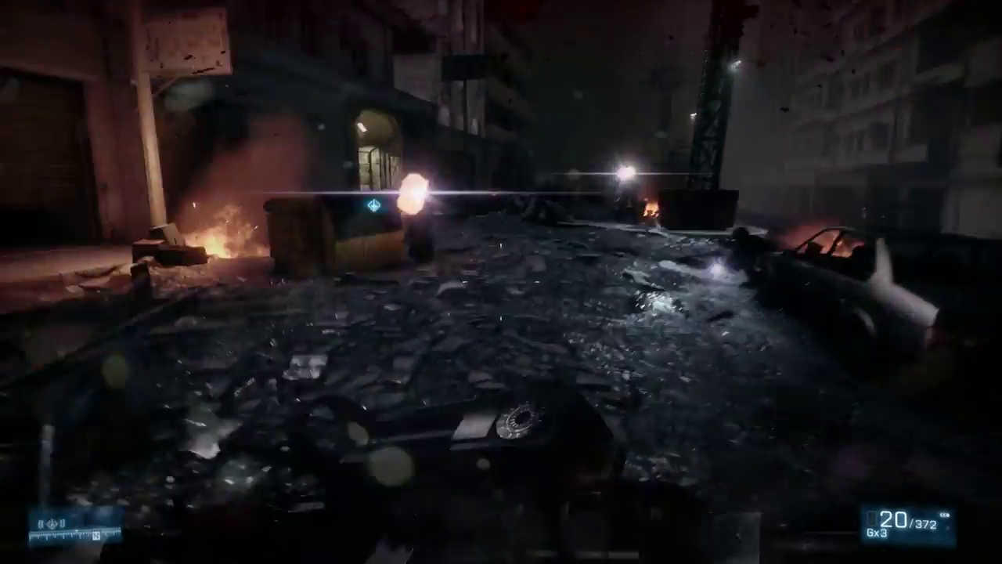
Step: Aim down the sights and fire at enemies down the street and near the car
right_click(501, 282)
click(501, 282)
click(501, 282)
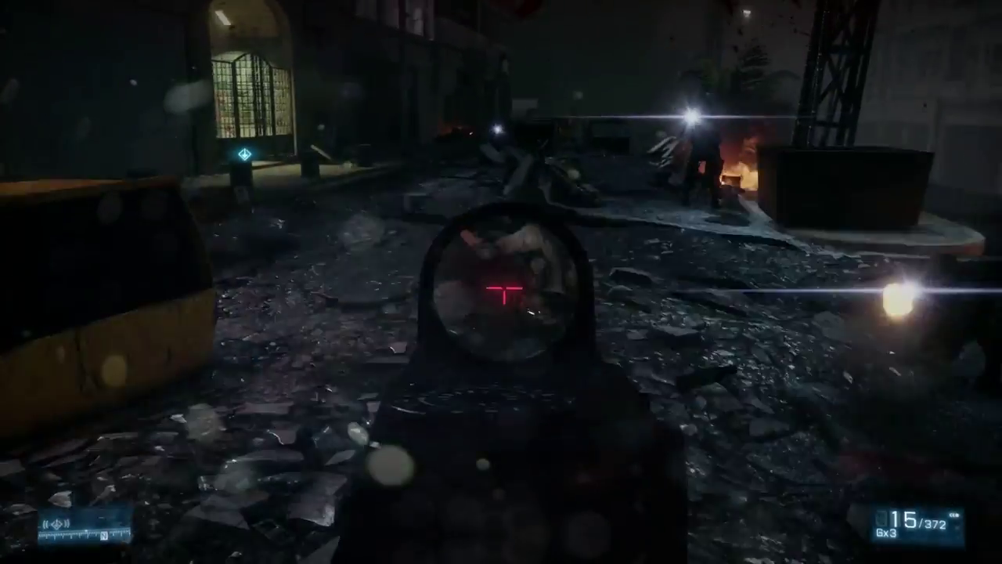
click(501, 282)
click(501, 282)
Step: Empty the rest of the magazine, then vault over the wrecked car
click(502, 282)
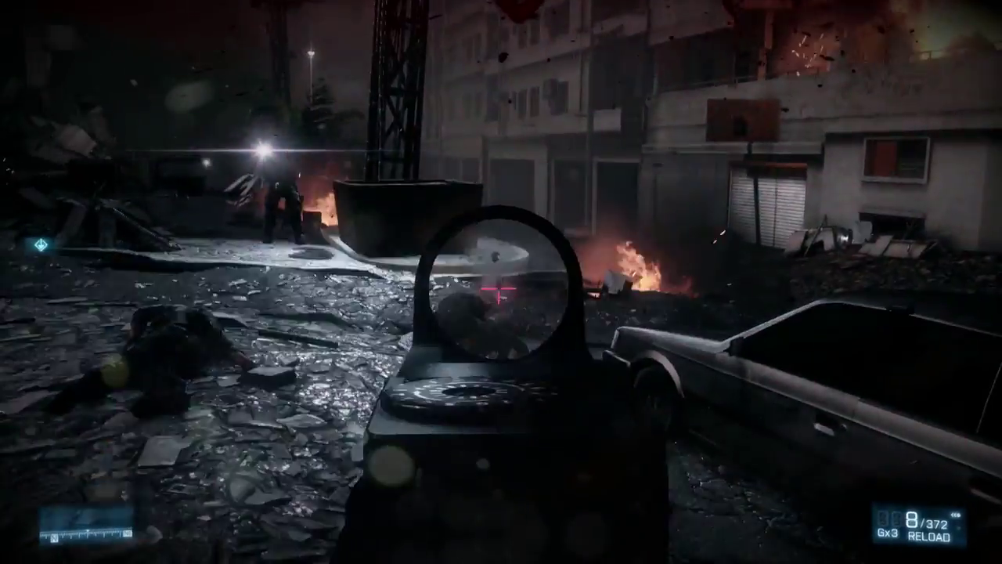
click(501, 282)
click(501, 282)
click(502, 282)
click(502, 282)
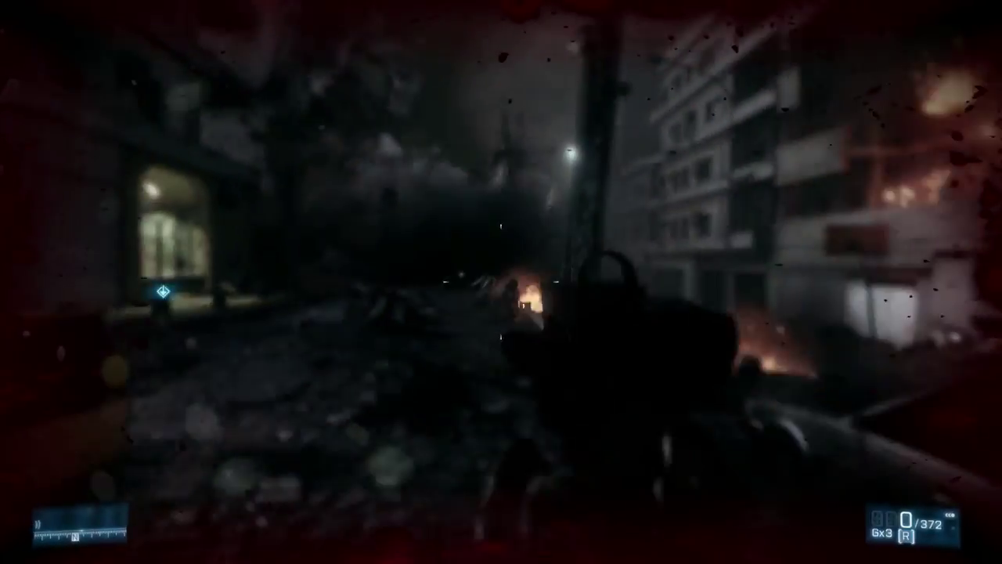
key(e)
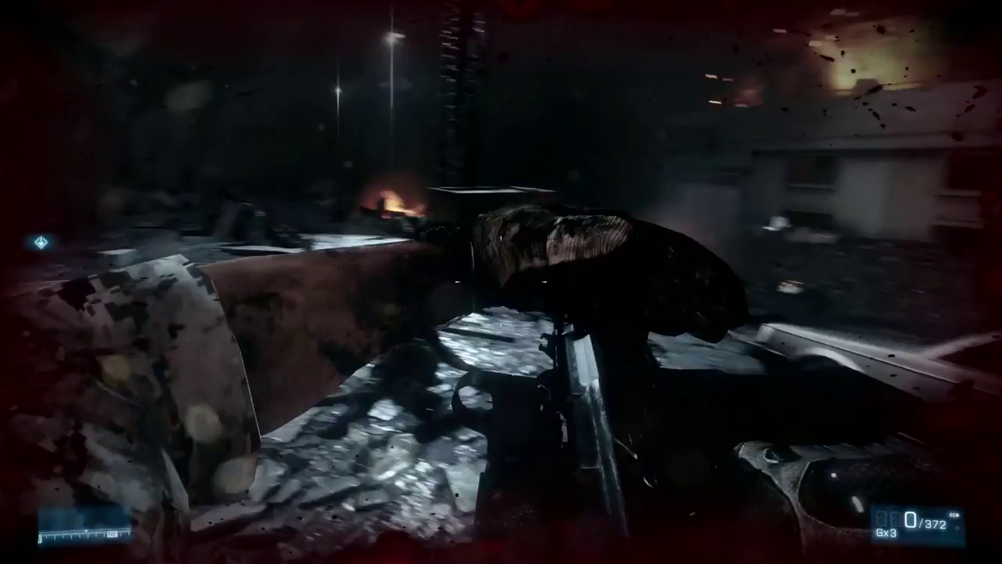